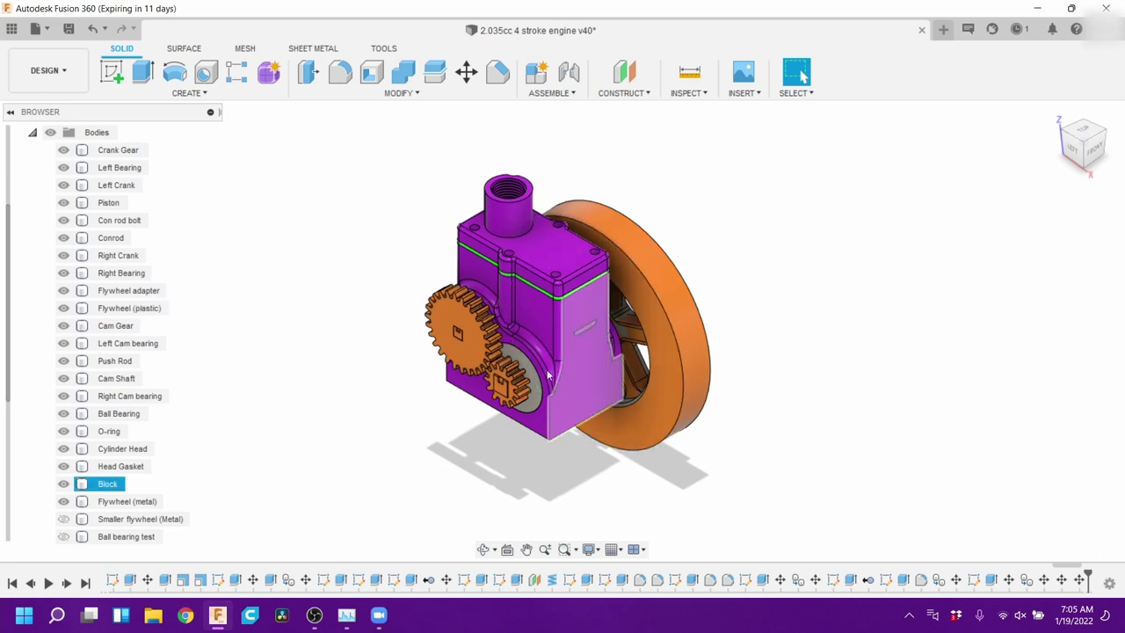
Step: Hide the Block, Cylinder Head and Head Gasket bodies to expose the engine's internal parts
left_click(63, 484)
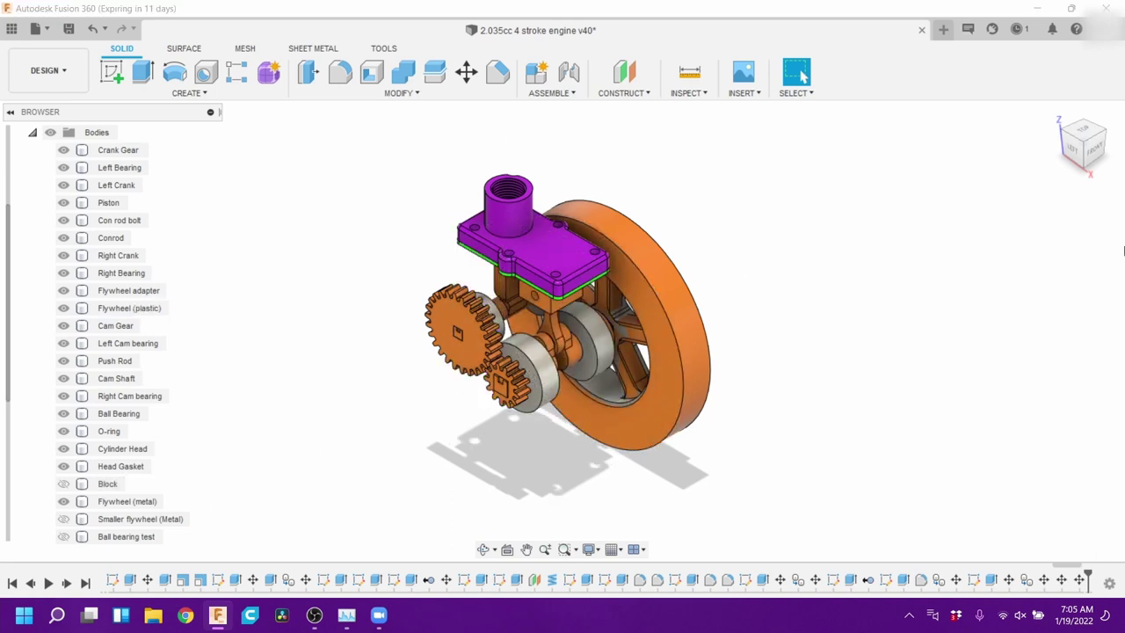
left_click(1075, 153)
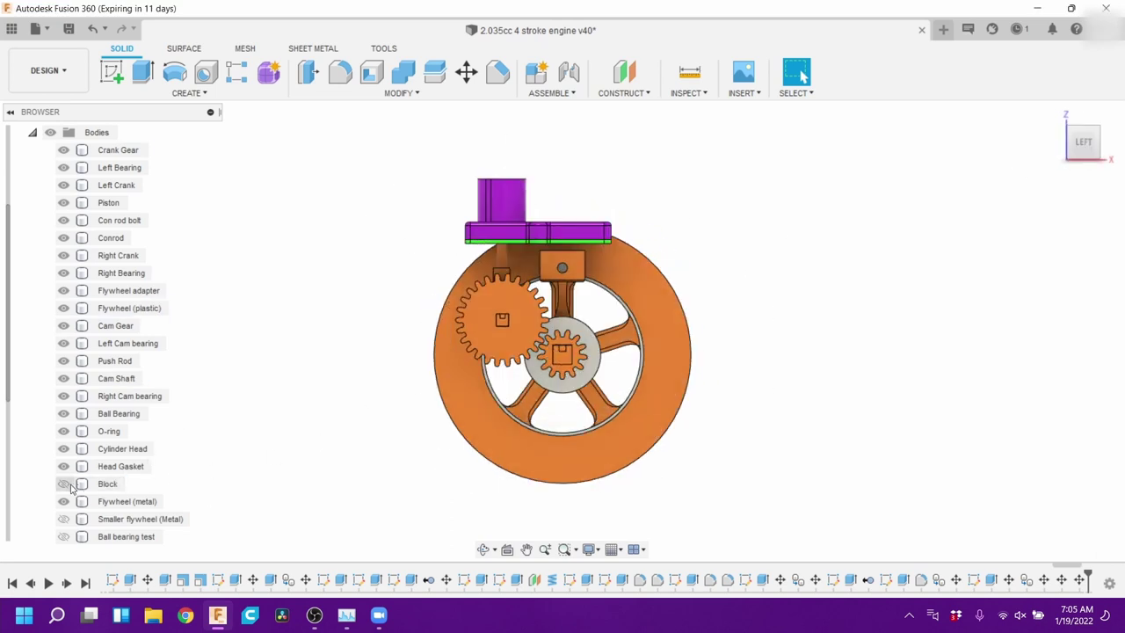
left_click(63, 449)
left_click_drag(69, 448, 523, 258)
left_click(568, 312)
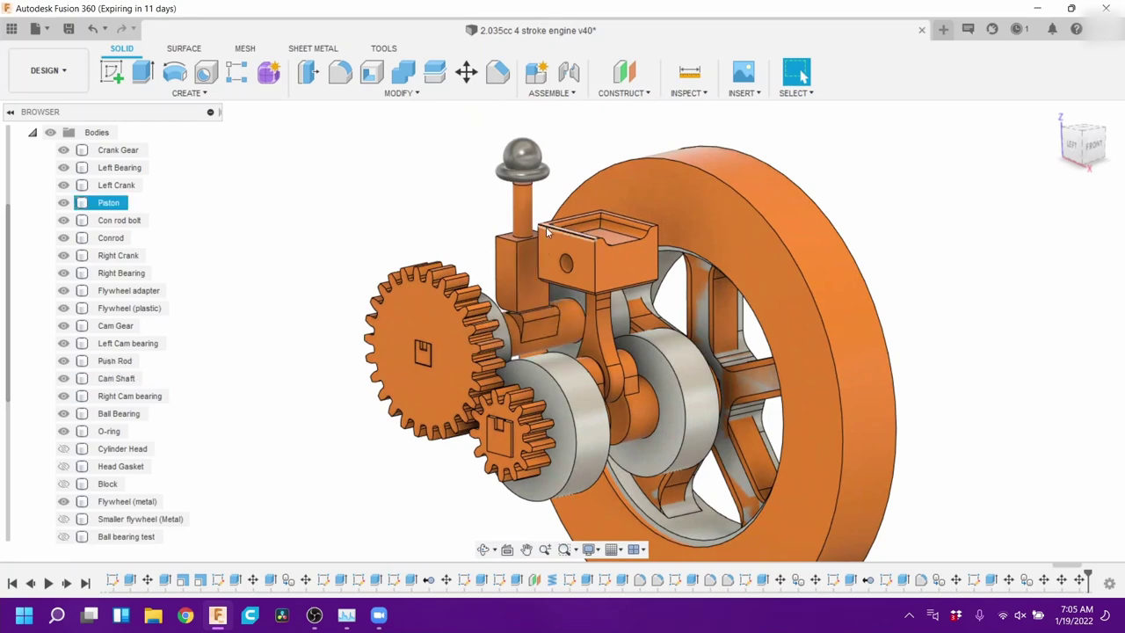
Step: Examine the Cam Gear and Crank Gear from the left side, including the notched square shaft ends at their centers
left_click(1071, 146)
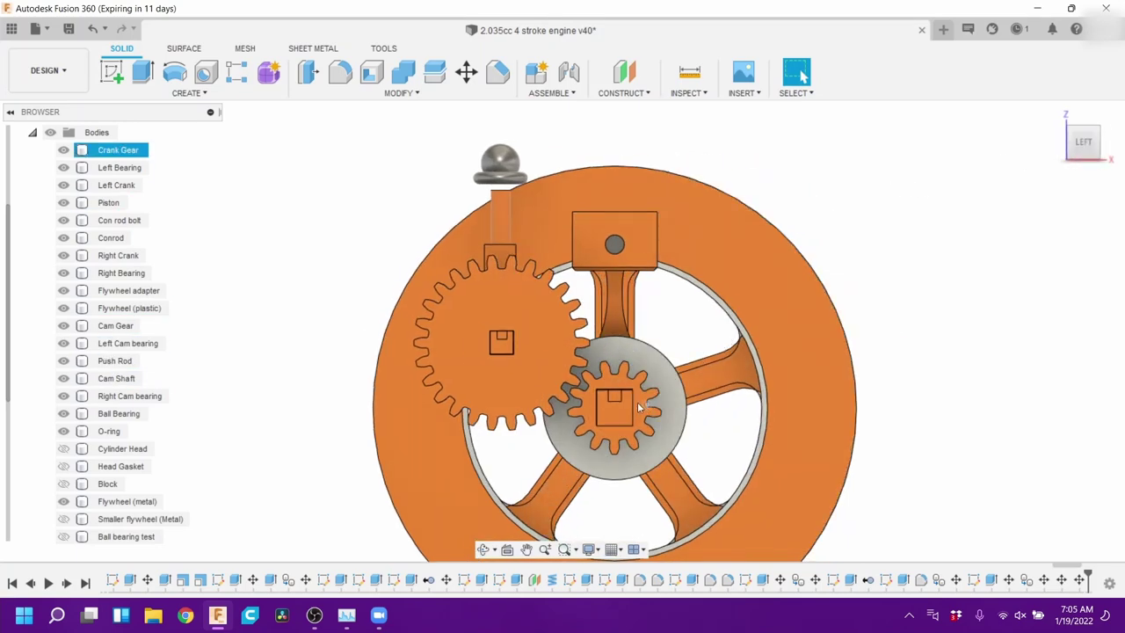
scroll(611, 396, "up", 3)
left_click(412, 252)
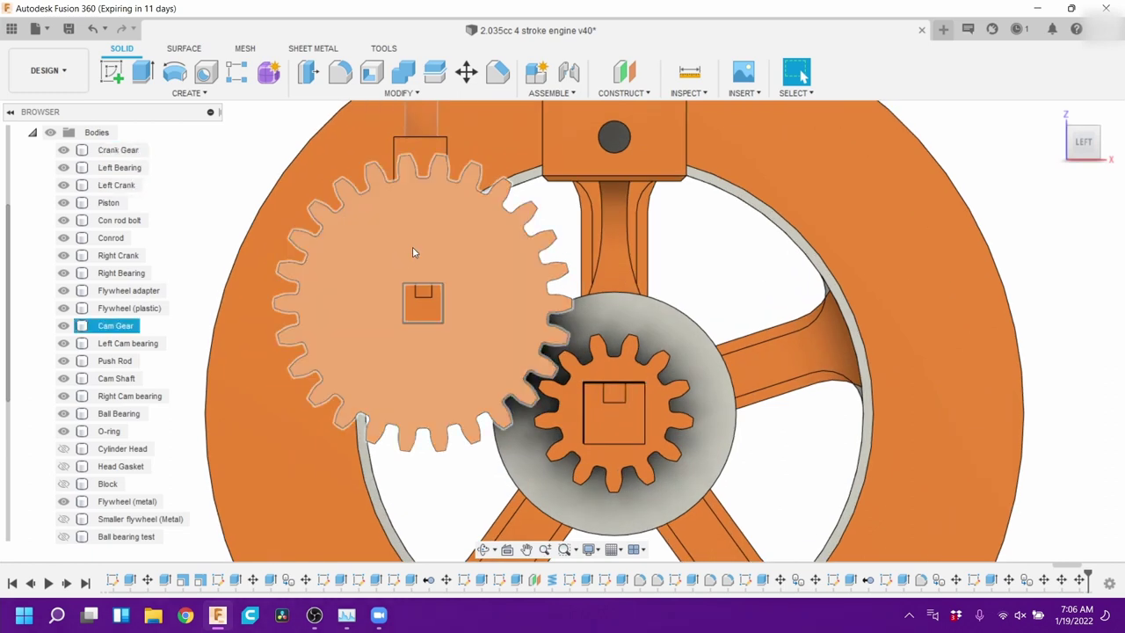
left_click(437, 304)
left_click(427, 298)
left_click(633, 403)
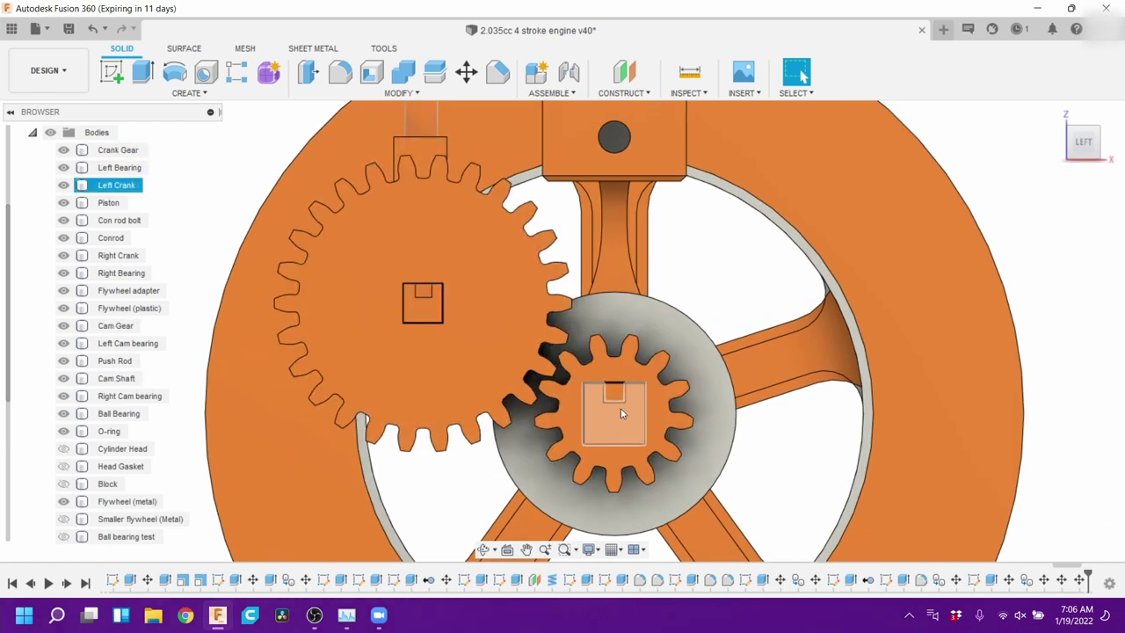
left_click(463, 159)
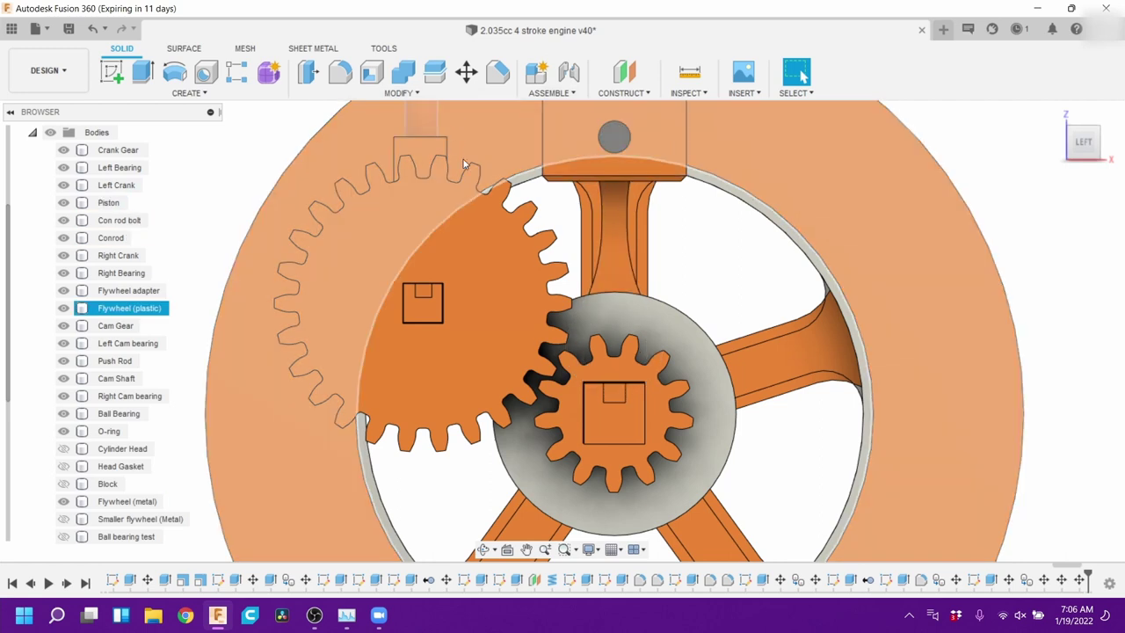
left_click(419, 193)
left_click(461, 363)
left_click(574, 371)
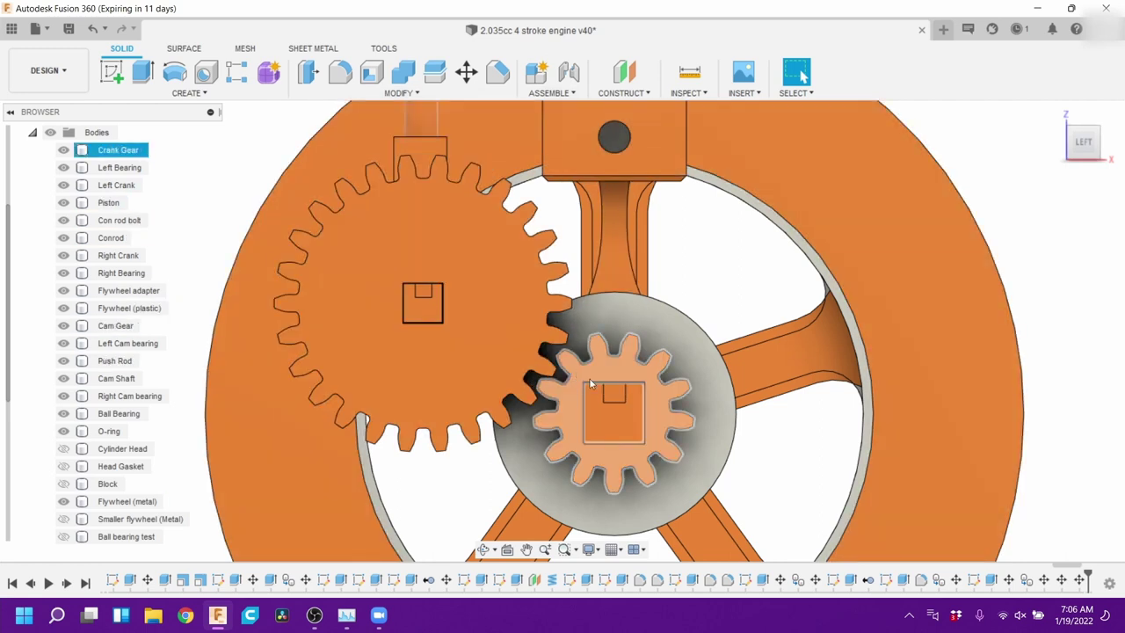
left_click(604, 408)
left_click(580, 373)
left_click(443, 244)
left_click(444, 140)
left_click(405, 169)
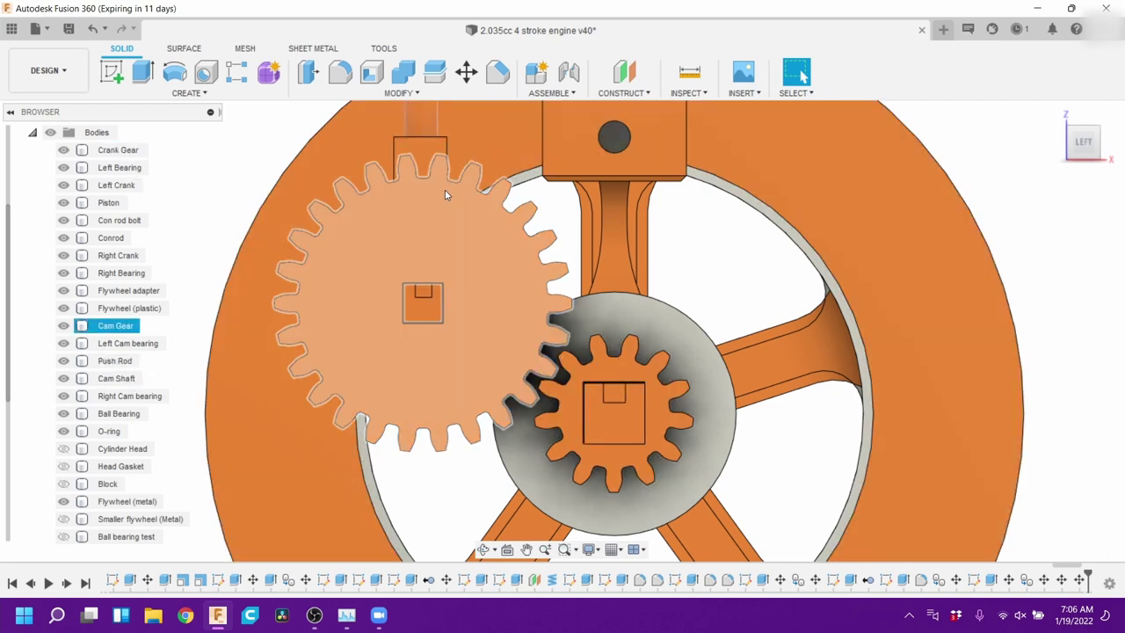
Step: Inspect how the Crank Gear and Cam Gear teeth line up with the shaft notches and mesh with each other
left_click(615, 406)
left_click(604, 356)
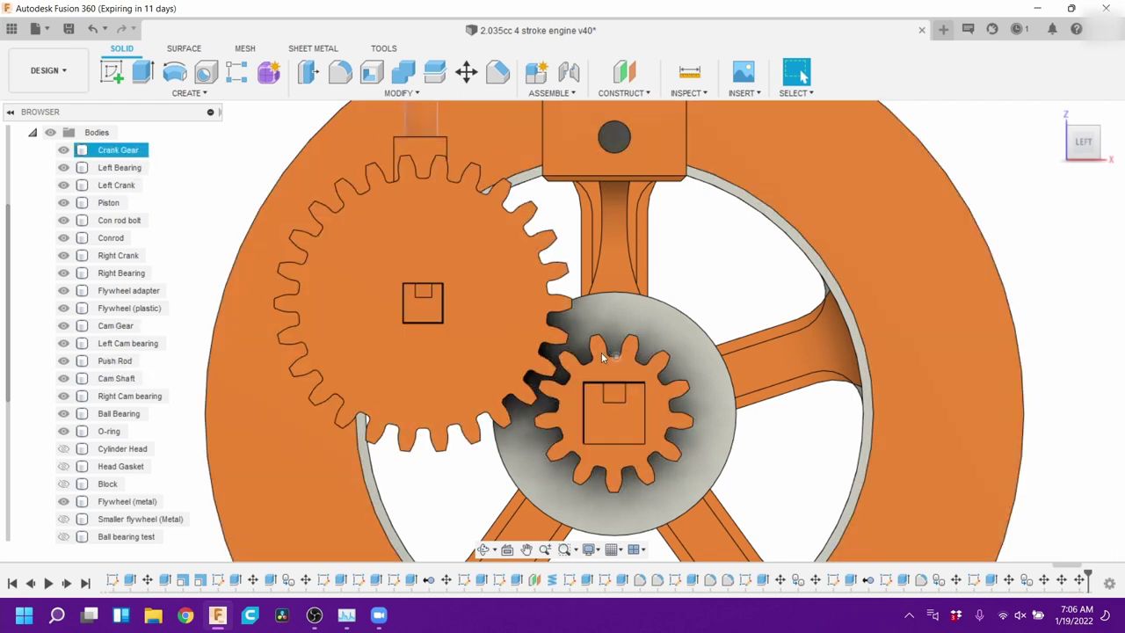
left_click(597, 350)
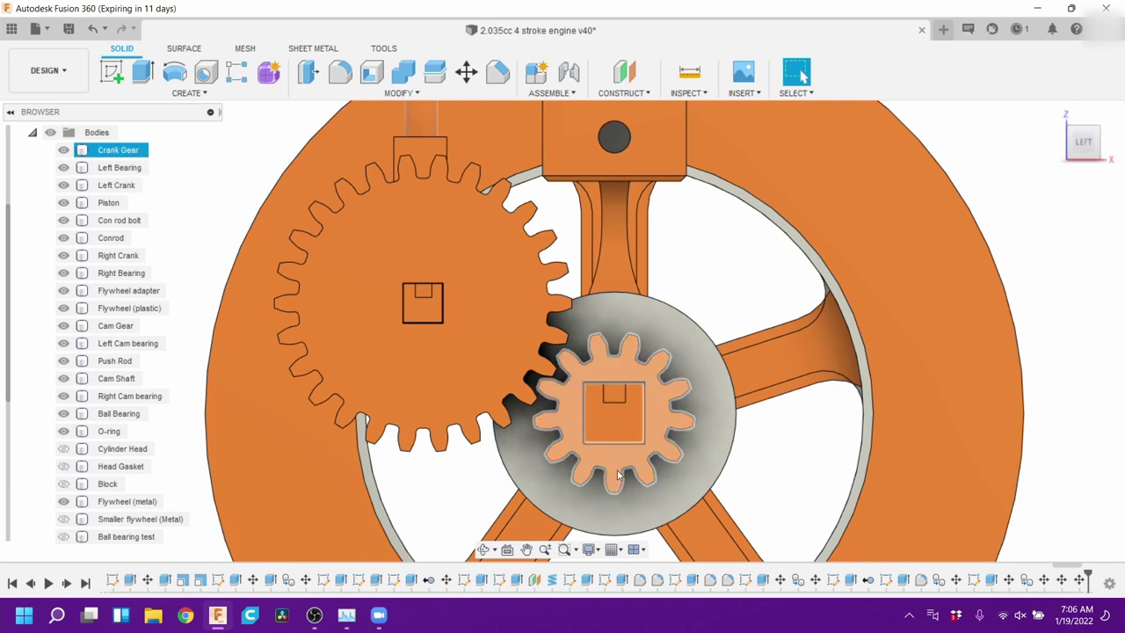
left_click(583, 417)
left_click(572, 435)
left_click(620, 428)
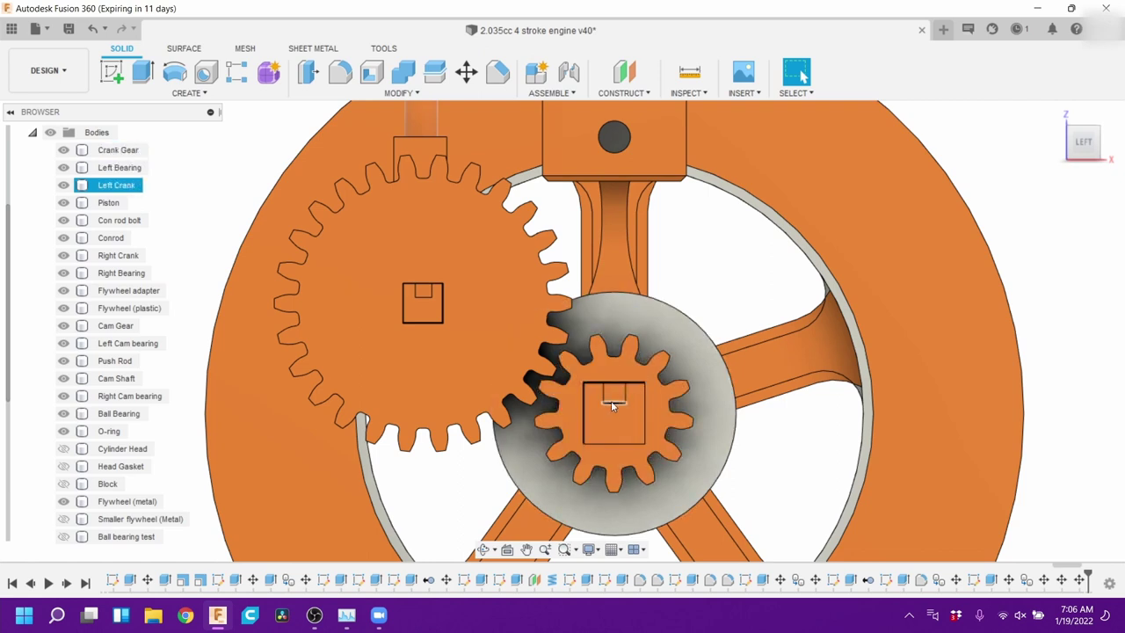
left_click(512, 362)
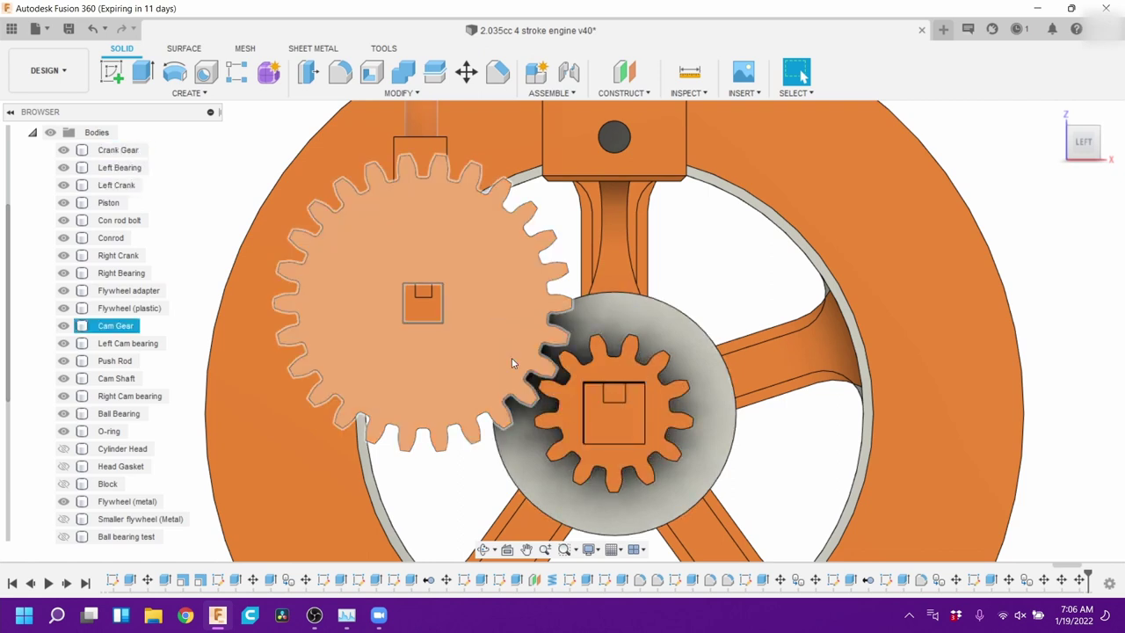
left_click(433, 326)
left_click(415, 262)
left_click(455, 167)
left_click(424, 174)
left_click(424, 173)
left_click(429, 463)
left_click(402, 450)
left_click(439, 454)
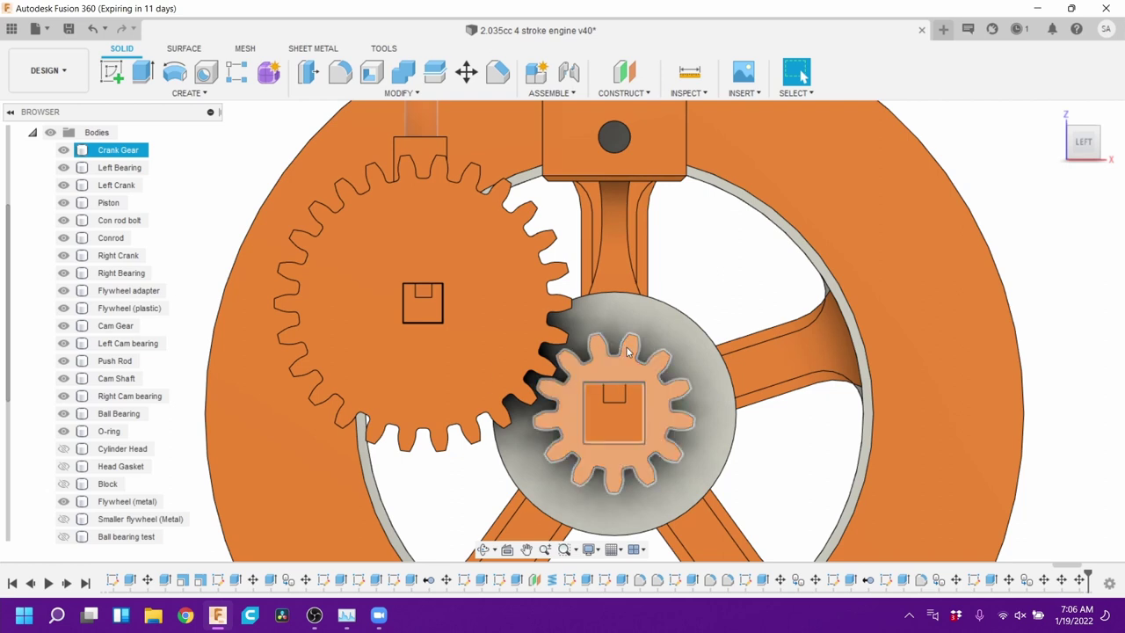
left_click(601, 350)
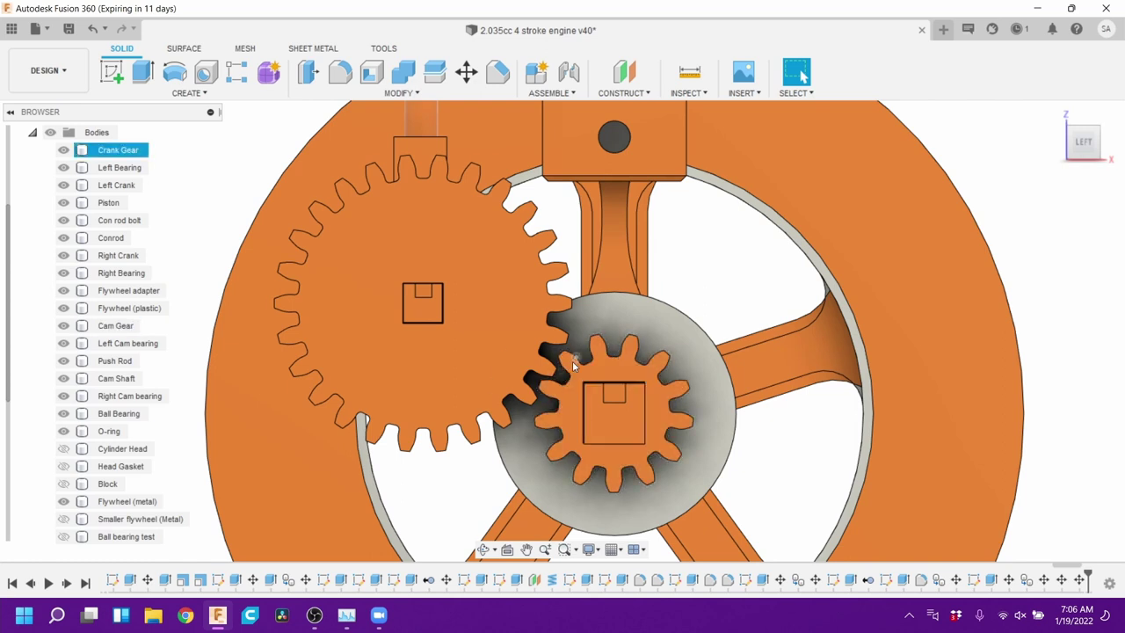
left_click(443, 413)
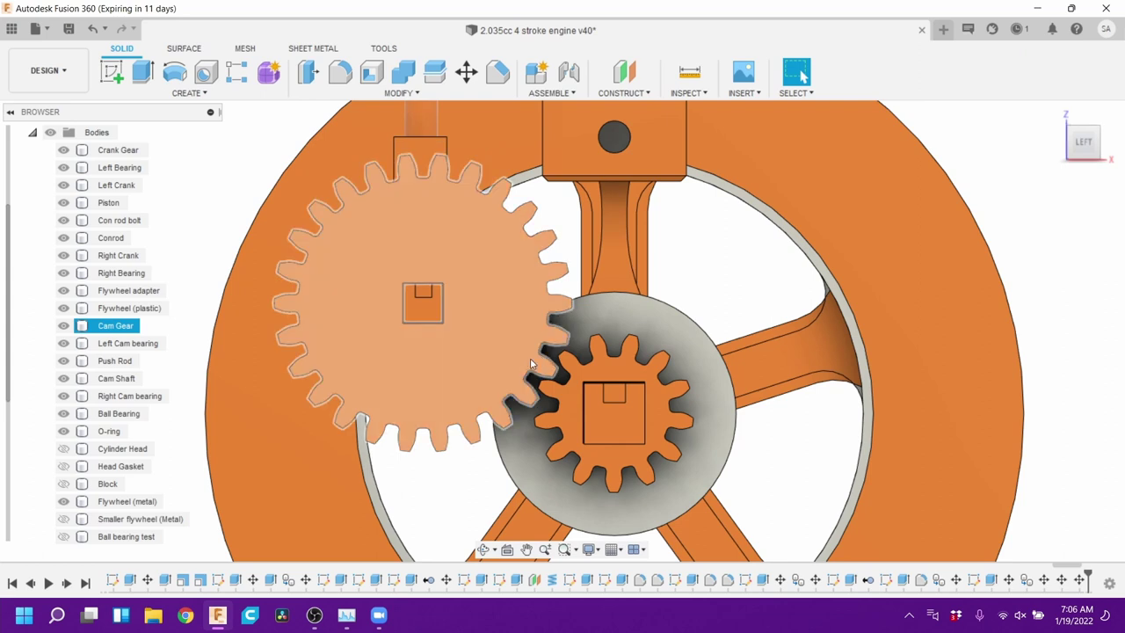
left_click(540, 369)
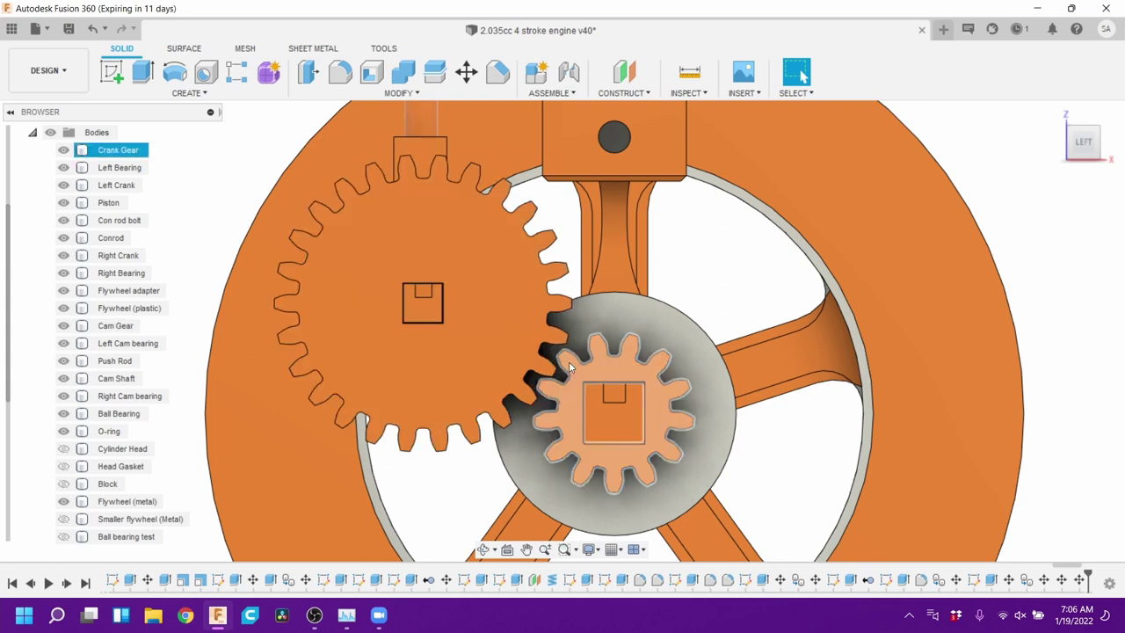